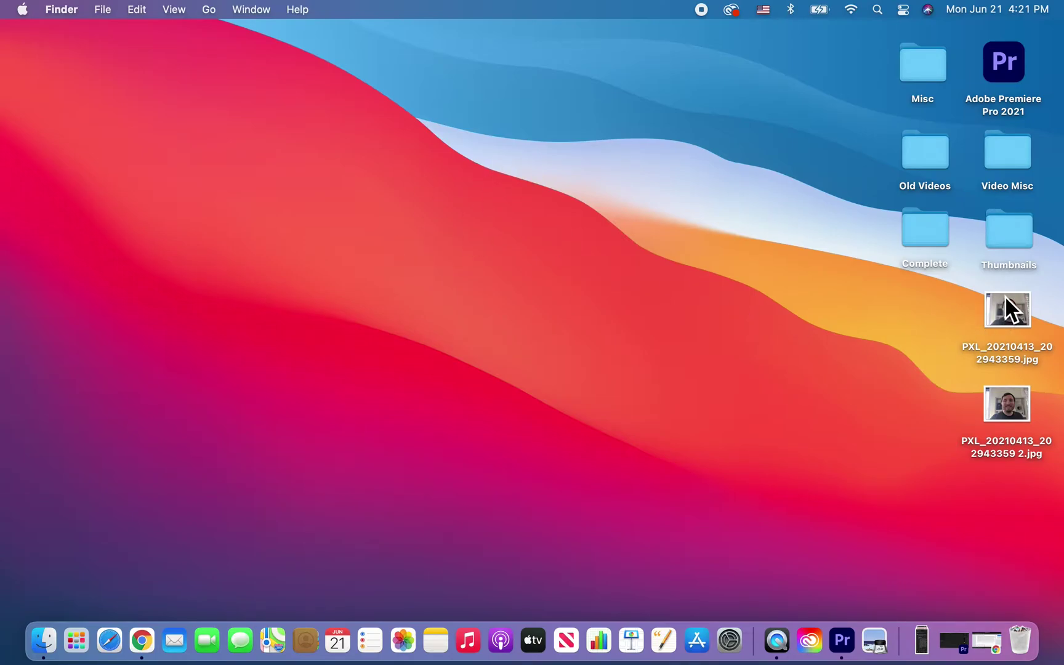
- Open PXL_20210413_202943359.jpg from the desktop in Preview
click(1016, 330)
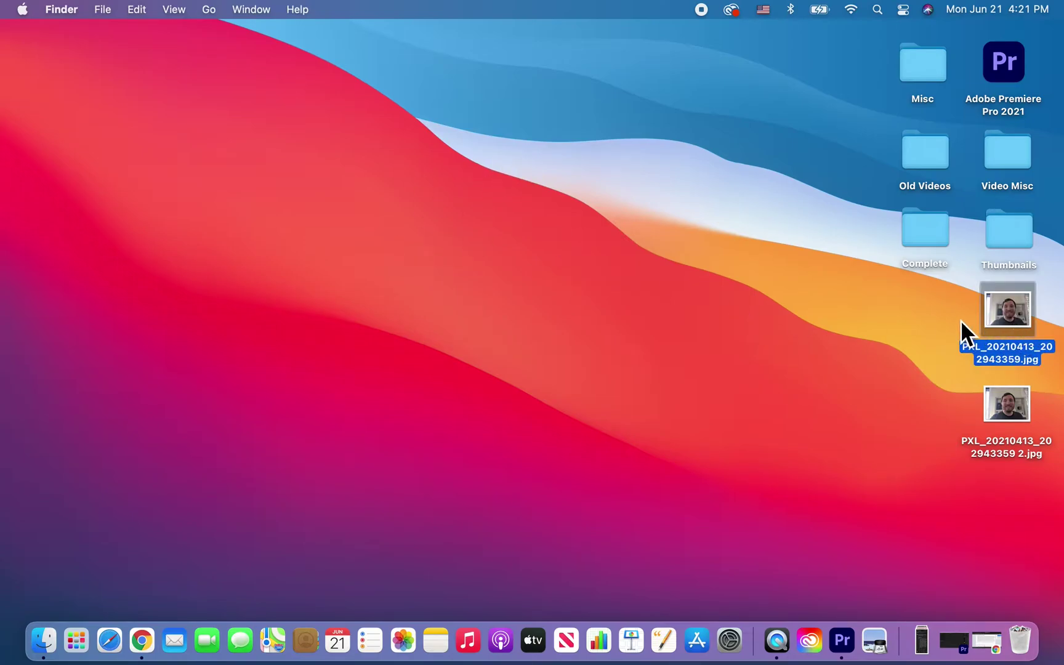
double_click(1017, 321)
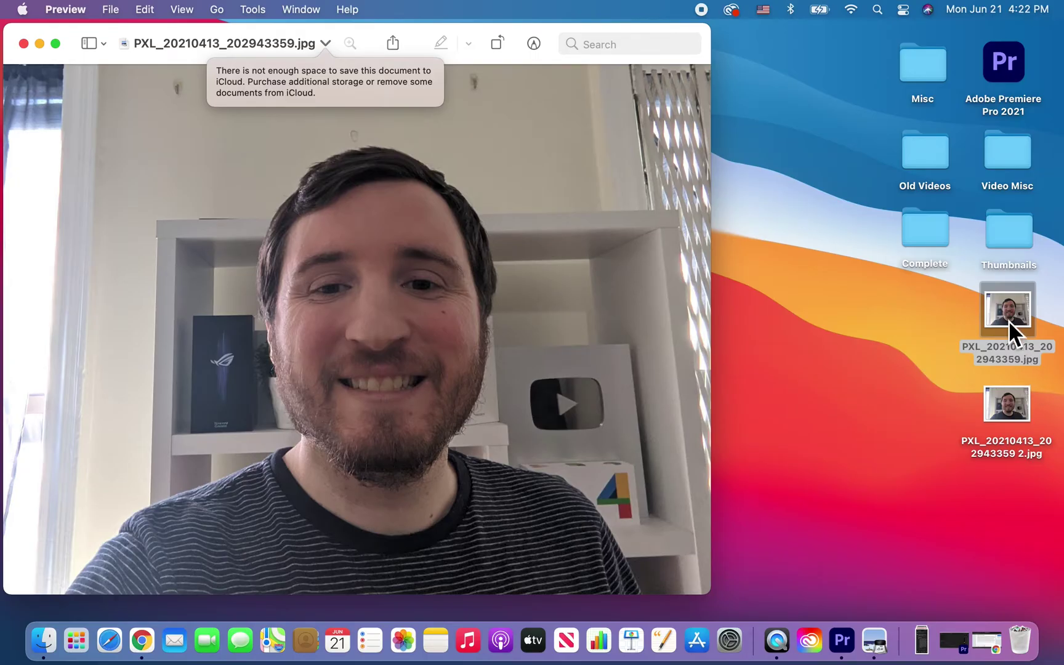
- Confirm Preview as the photo's app through the file's Open With choices
right_click(1008, 320)
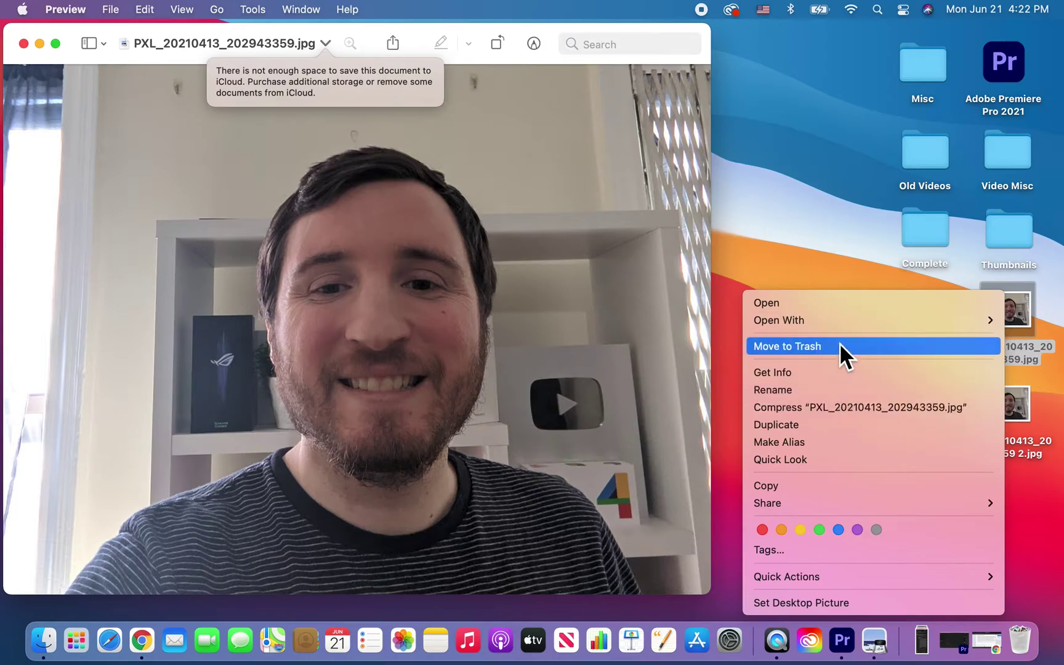
mouse_move(779, 320)
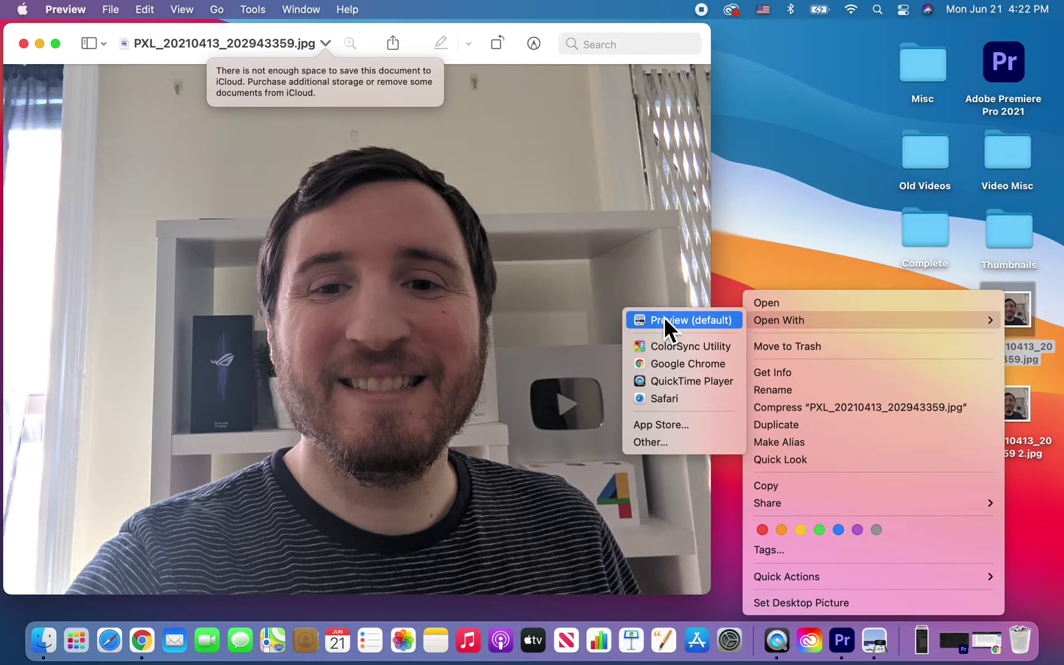
click(665, 316)
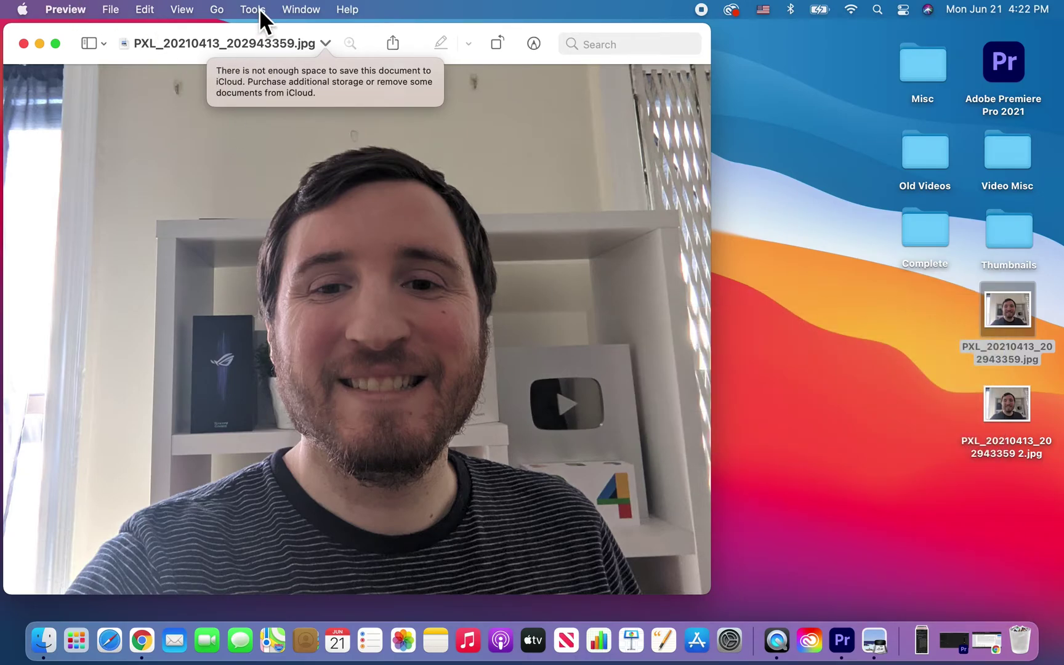
- Dismiss the iCloud storage notice and show Preview's image tools
click(172, 74)
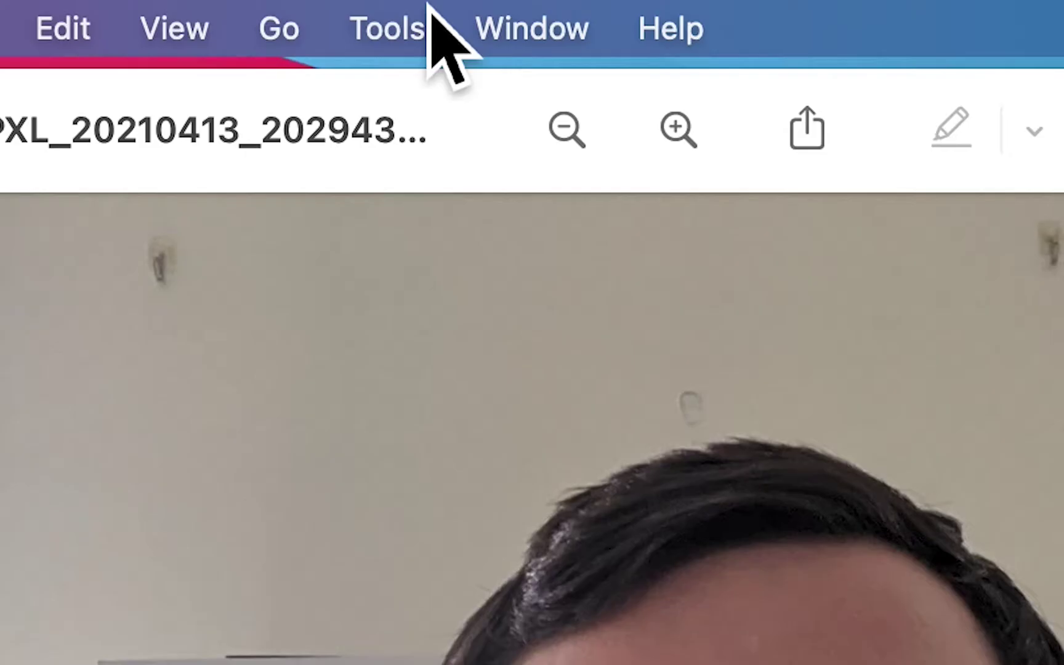
click(432, 6)
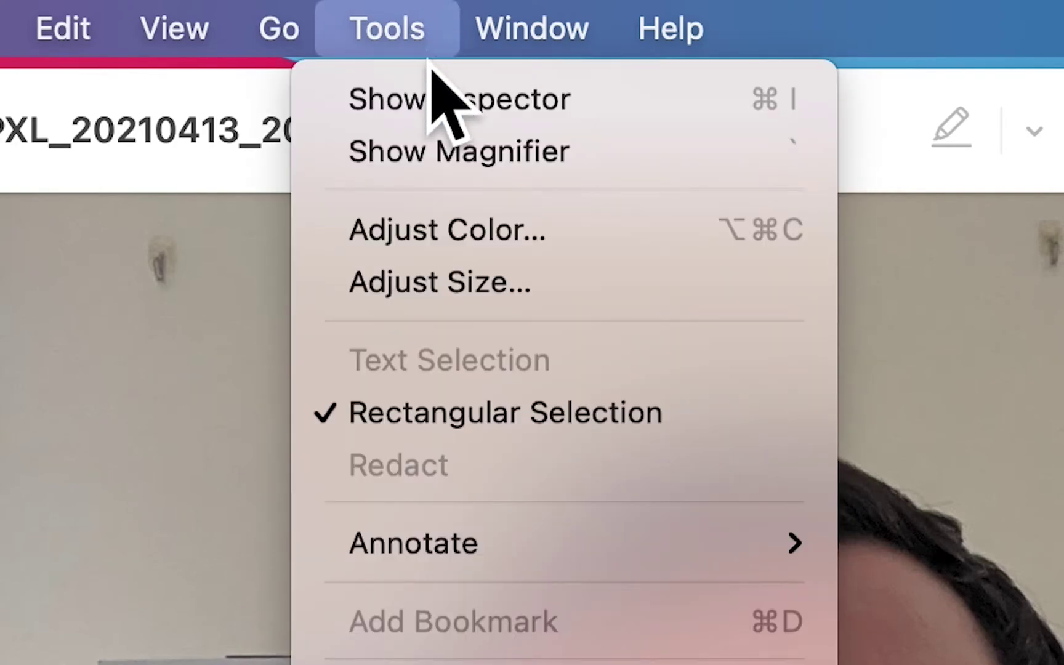
- Resize the photo to 50 percent width, giving 17 × 12.74 inches
click(505, 305)
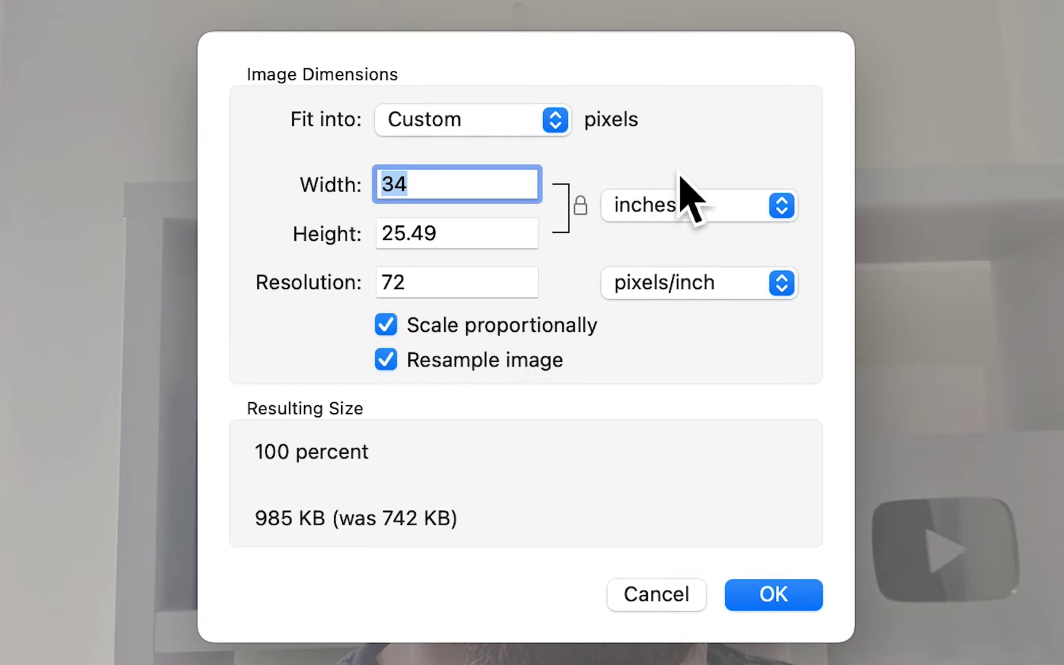
click(672, 212)
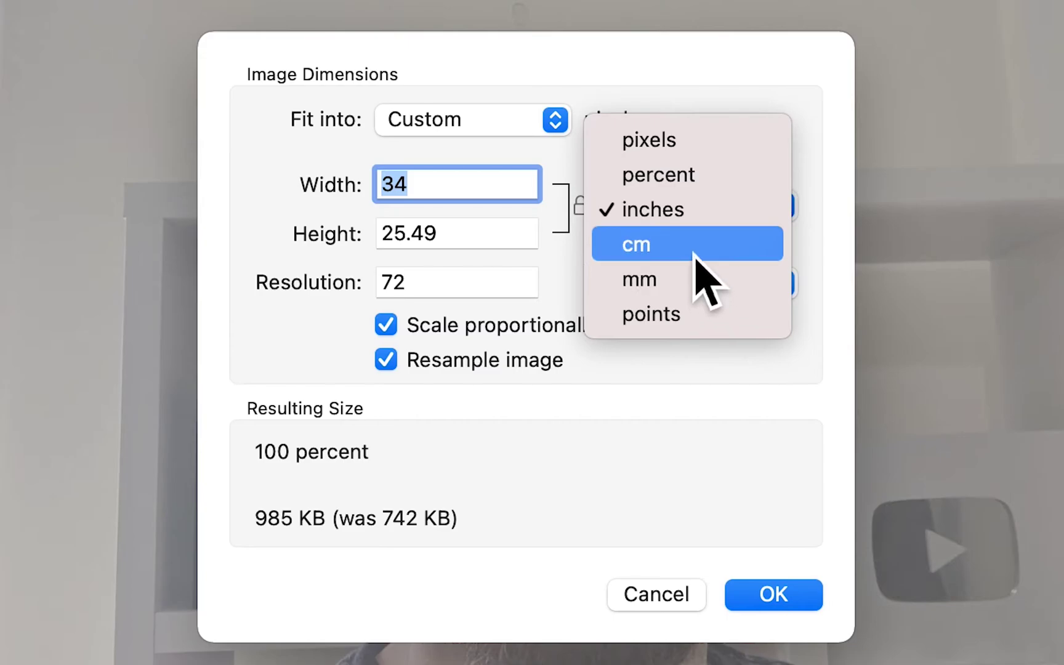
click(702, 180)
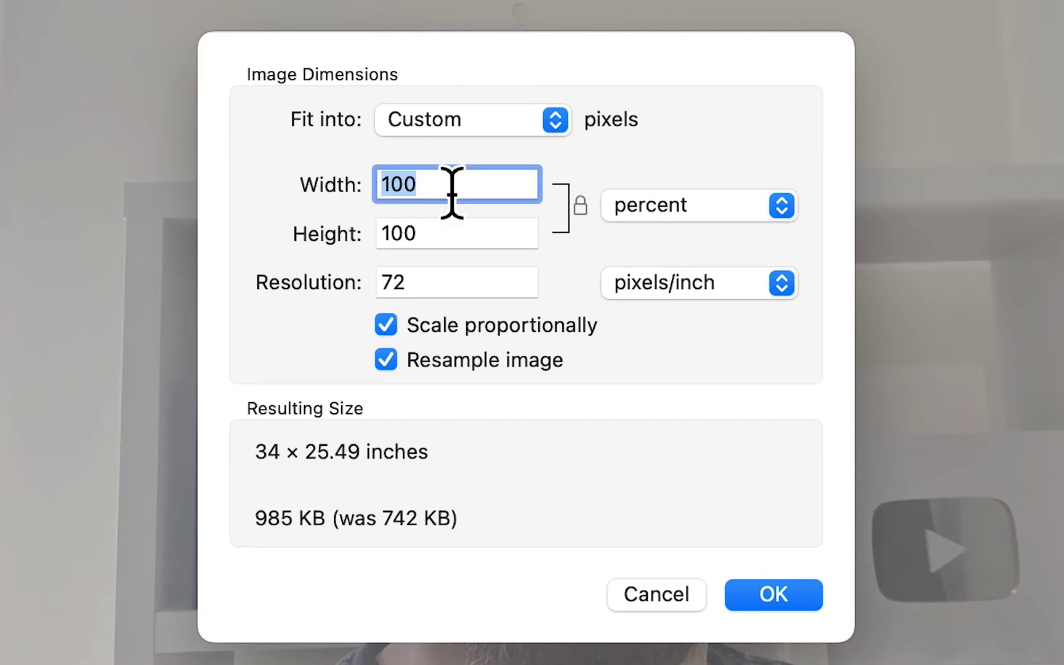
text(50)
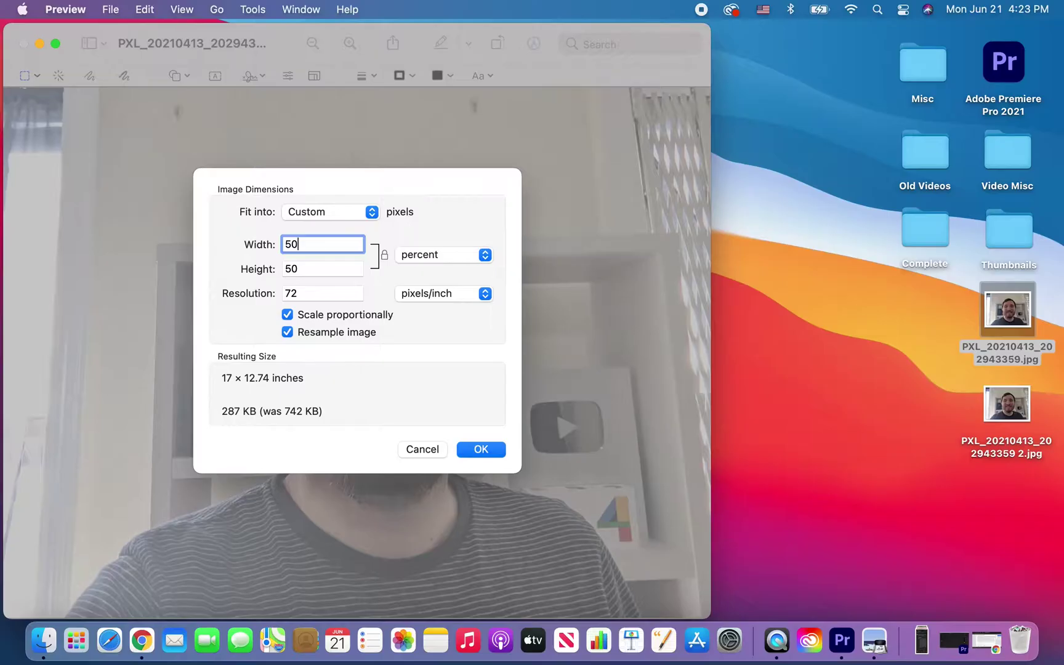
click(493, 452)
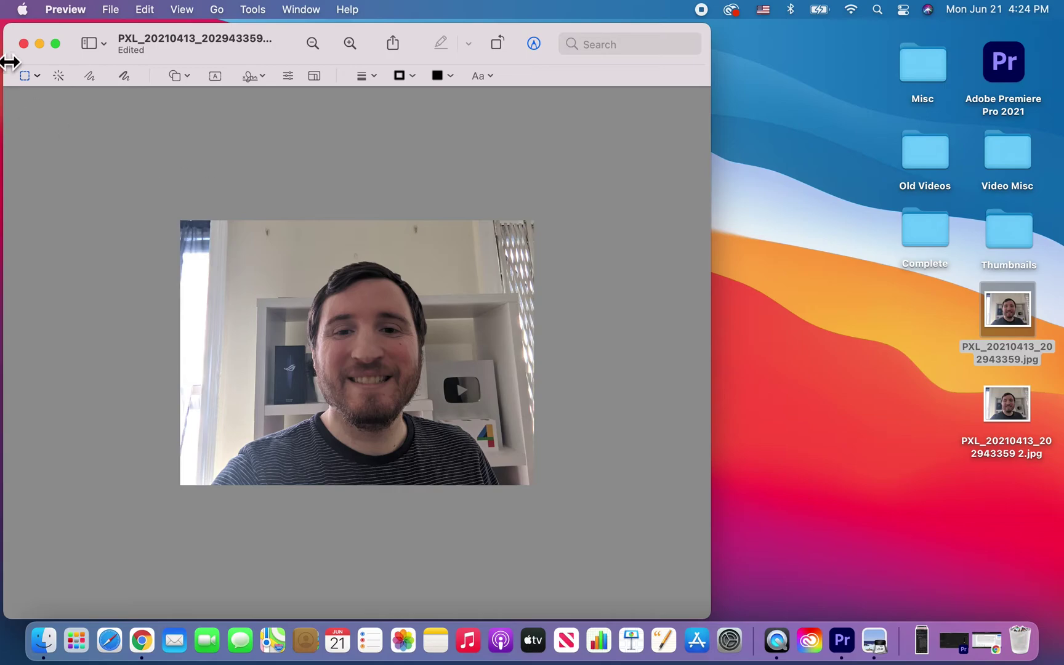
- Close the resized photo, reopen it from the desktop to check, and close it again
click(26, 44)
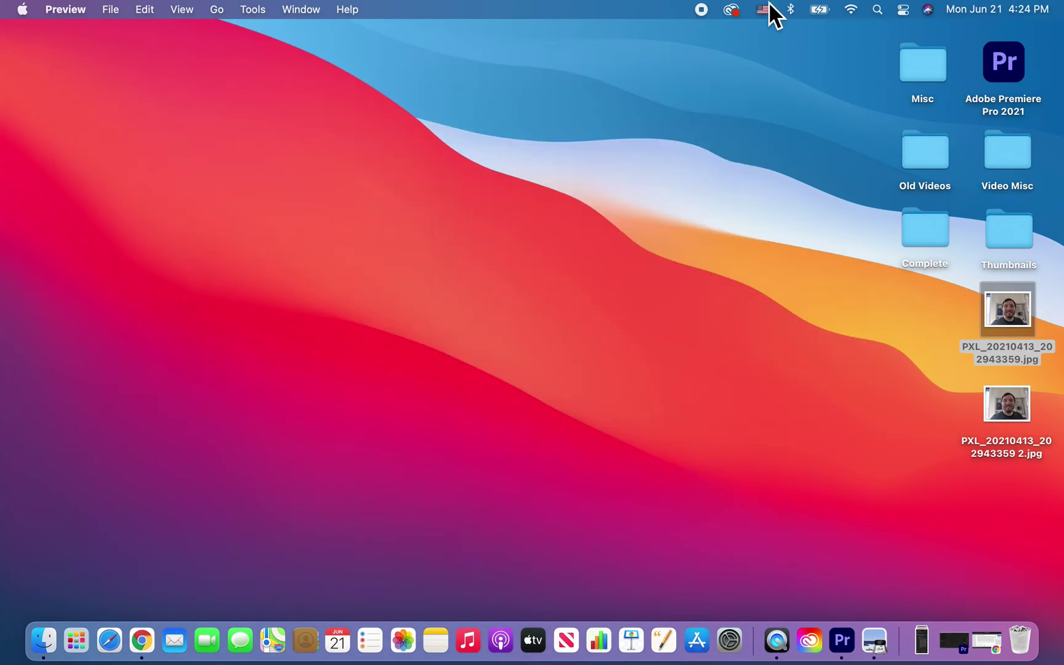
double_click(1005, 328)
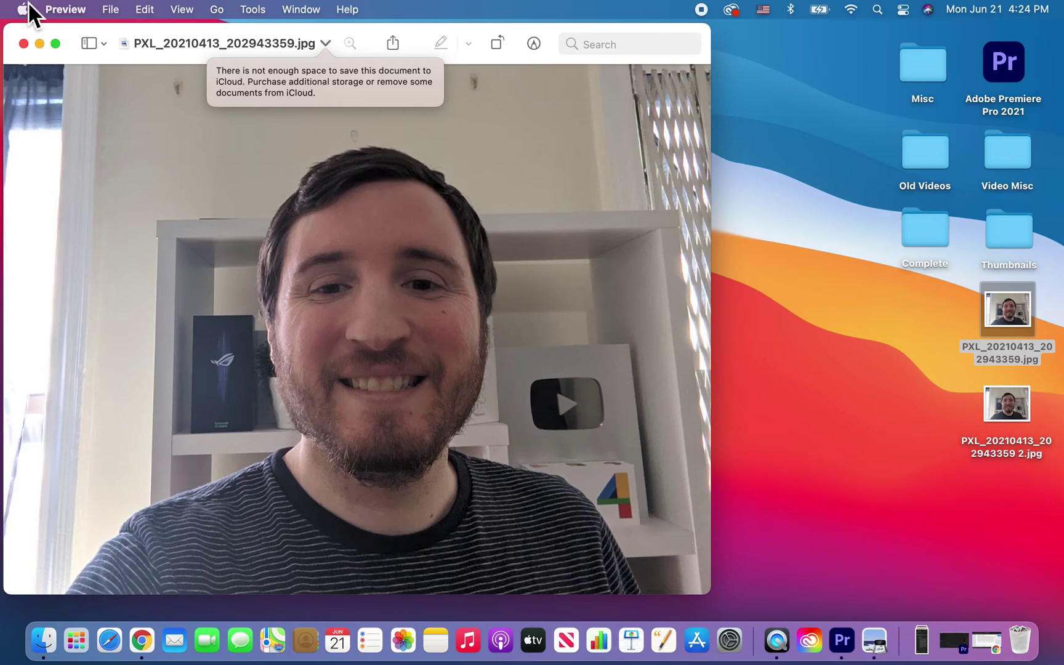
click(25, 45)
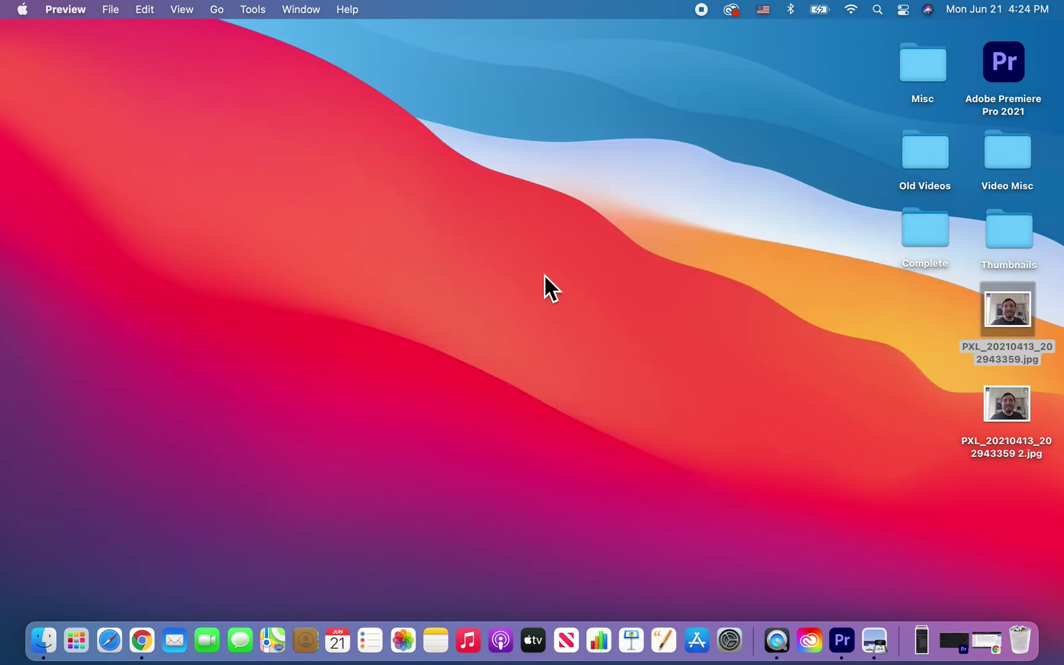
- Open 'PXL_20210413_202943359 2.jpg' and show its Adjust Size settings, still 2448 × 1835 pixels
click(1004, 447)
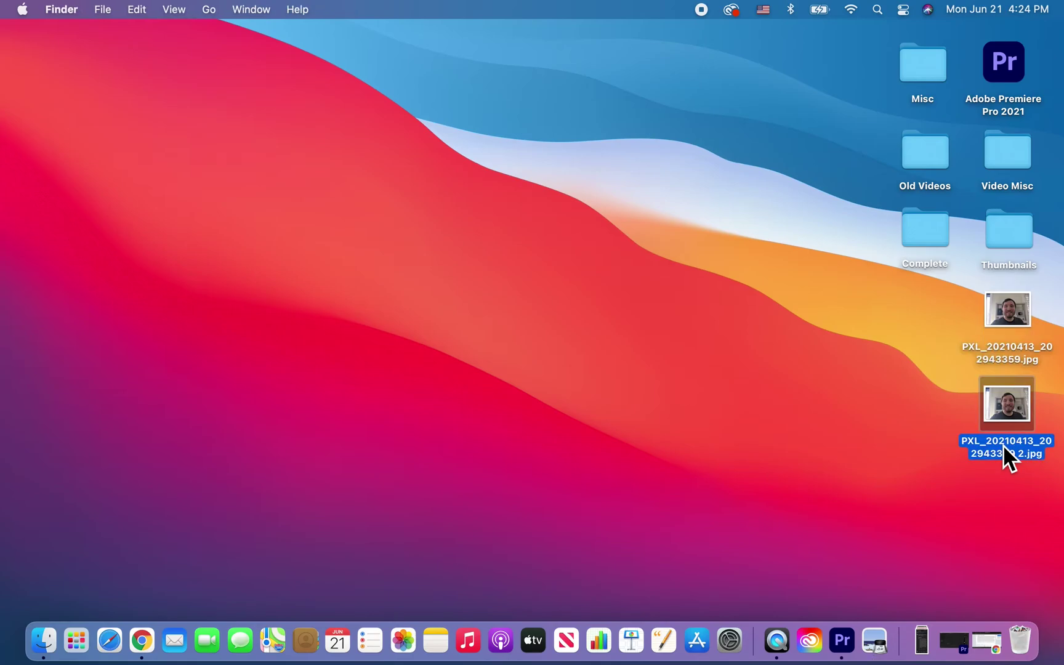
double_click(1010, 449)
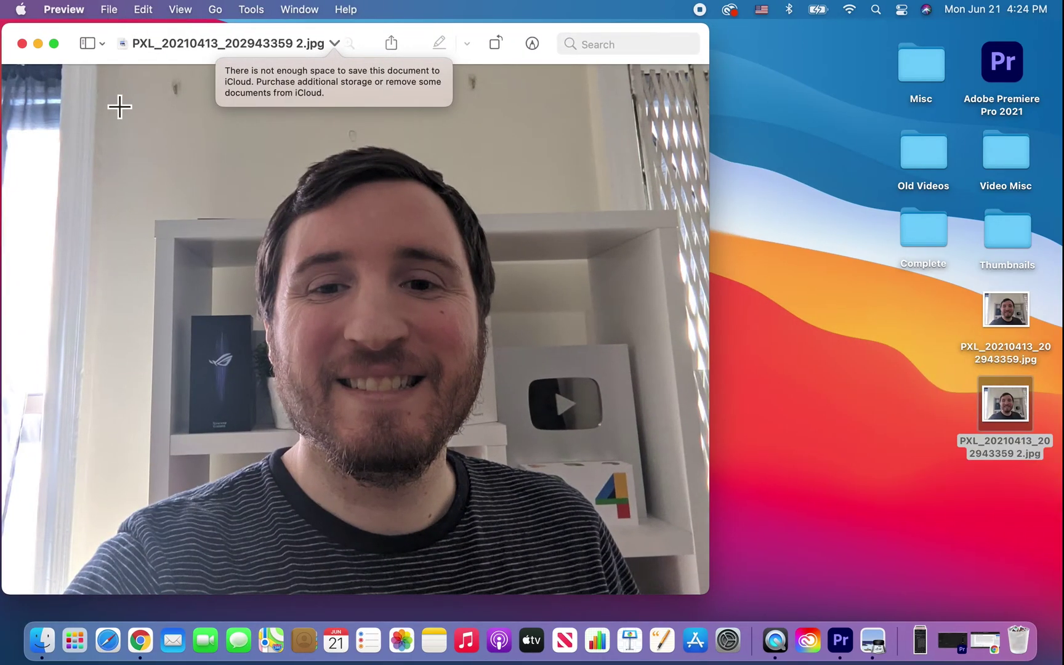
click(244, 8)
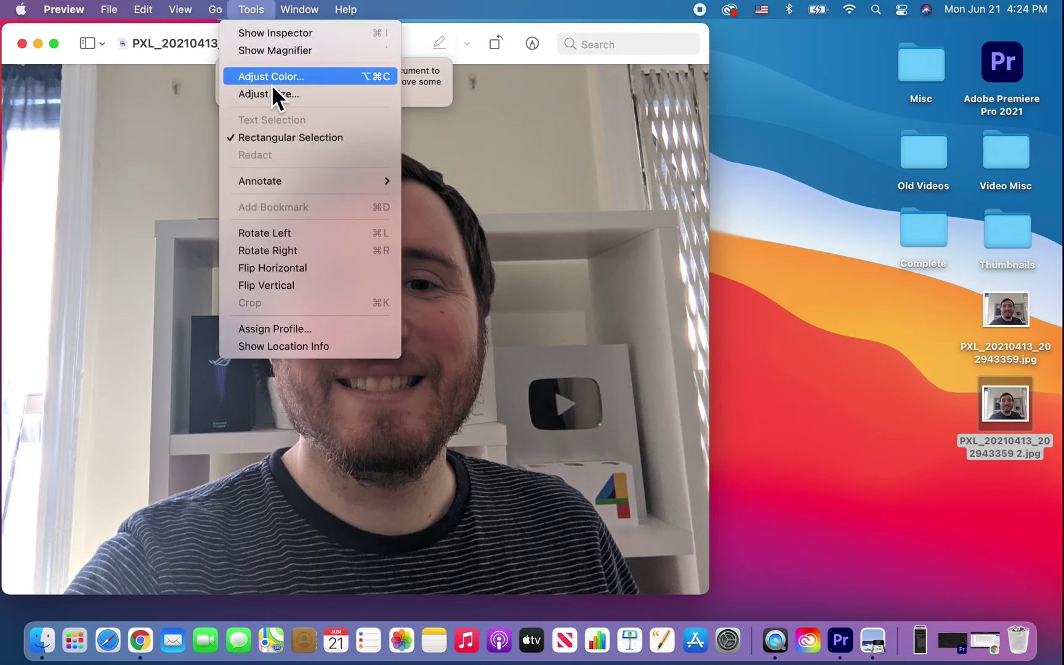
click(284, 96)
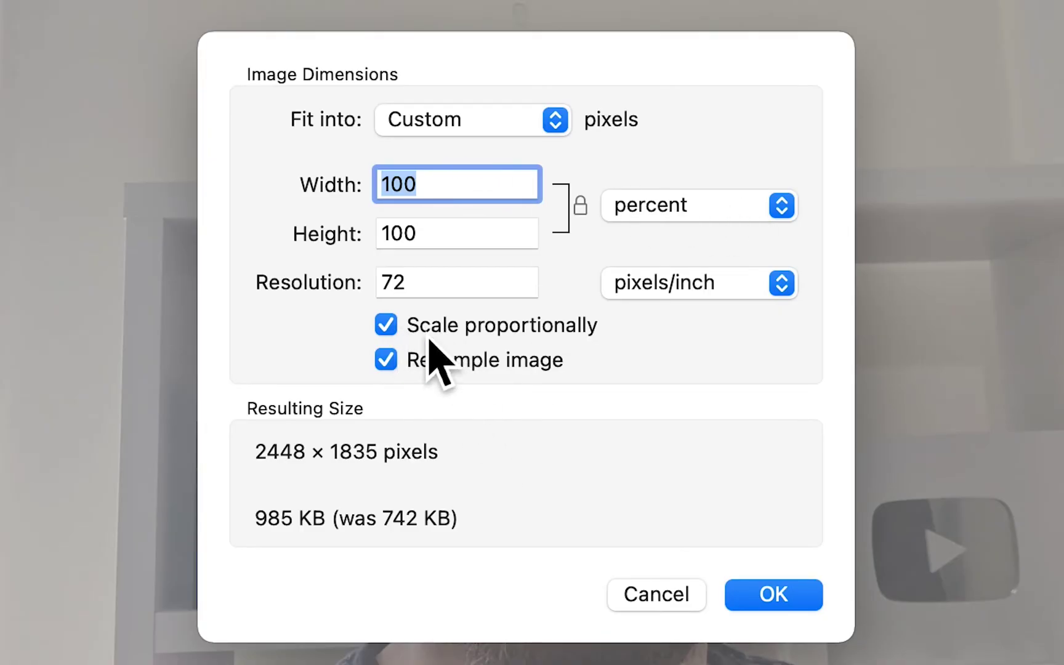
- Switch the size units to inches and try a width of 4
click(393, 336)
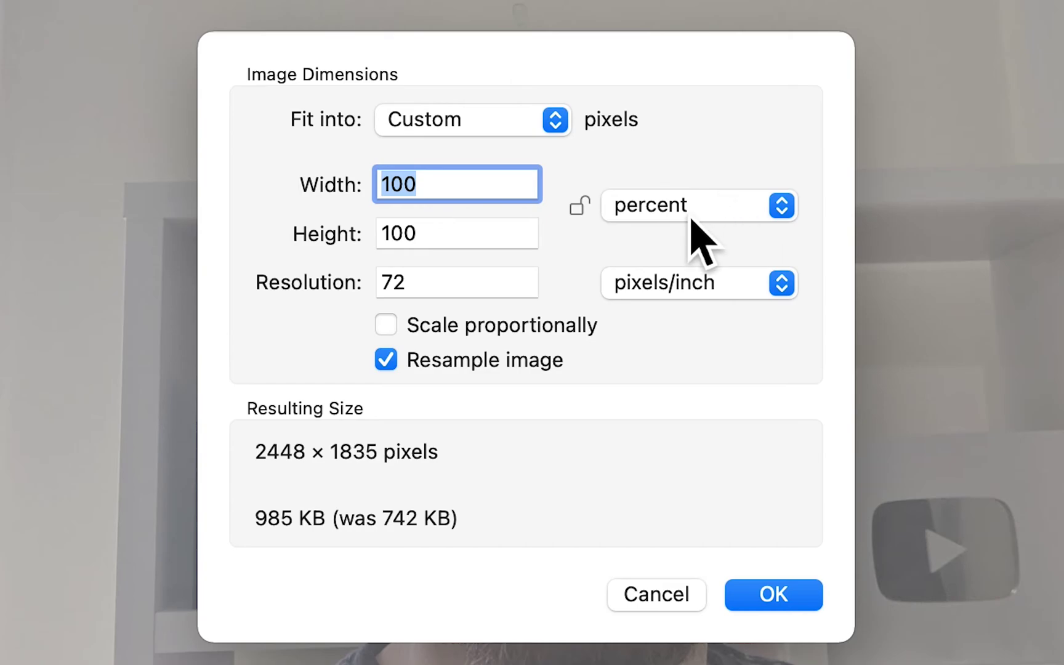
click(691, 218)
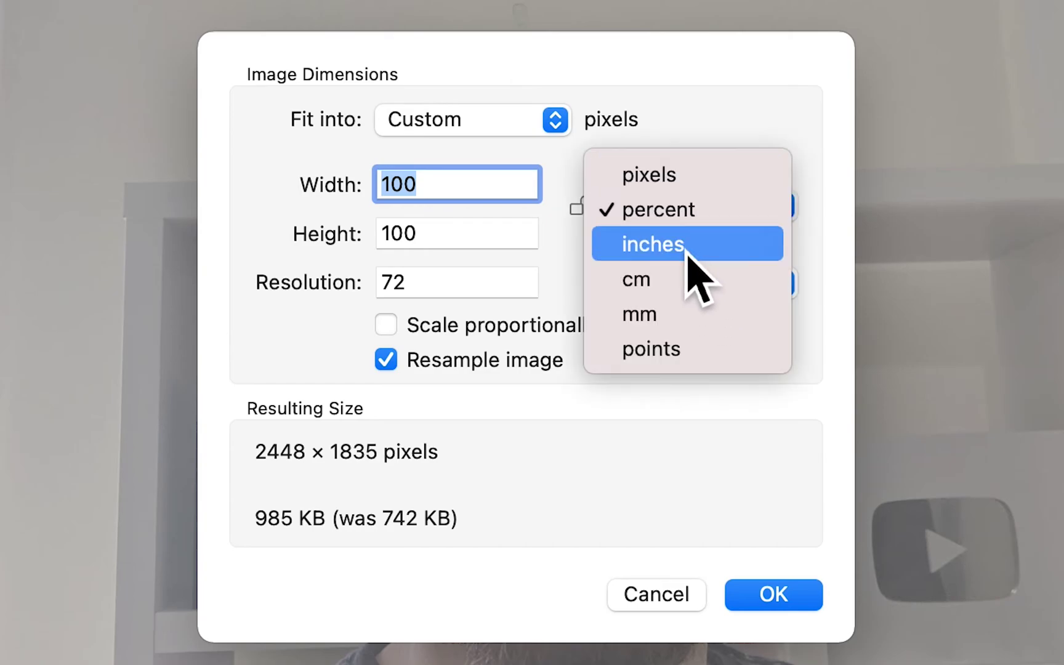
click(685, 254)
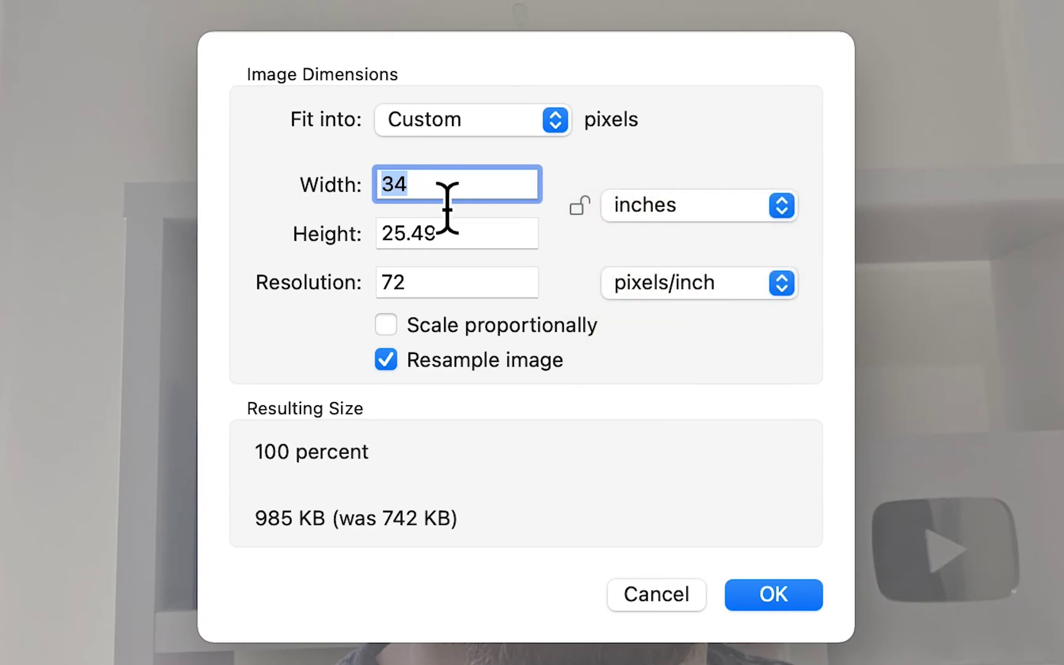
text(4)
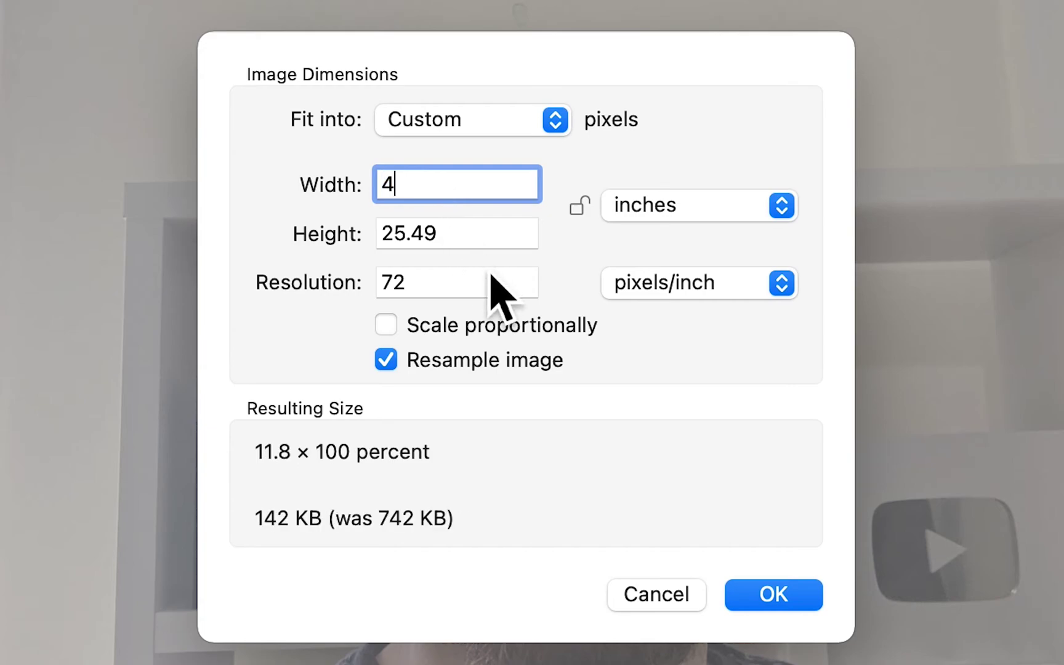
click(410, 333)
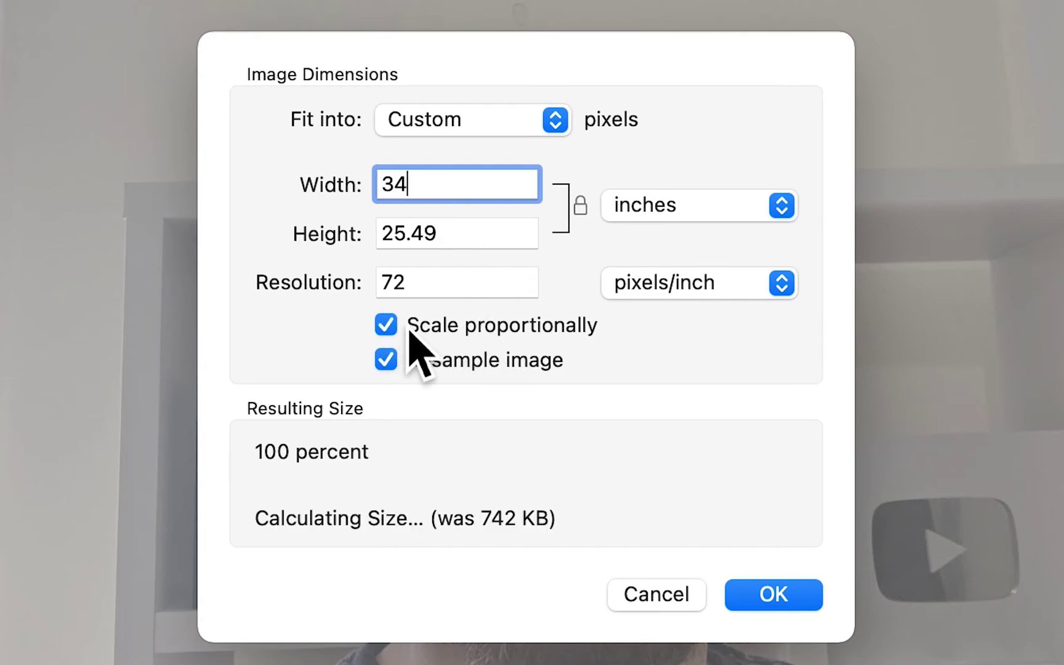
double_click(424, 185)
text(4)
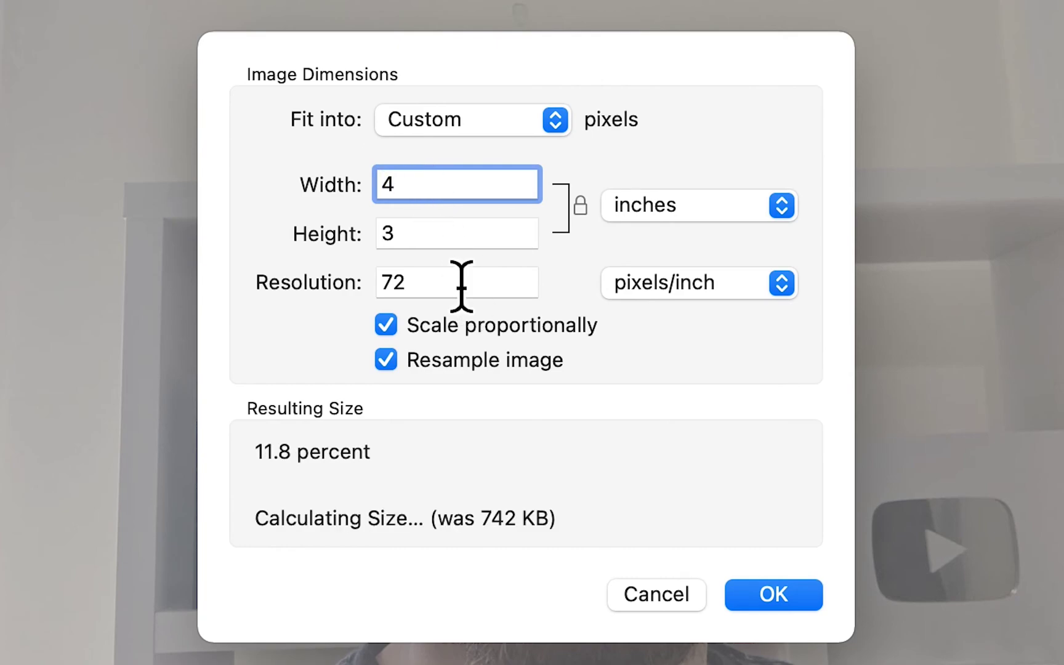
click(426, 246)
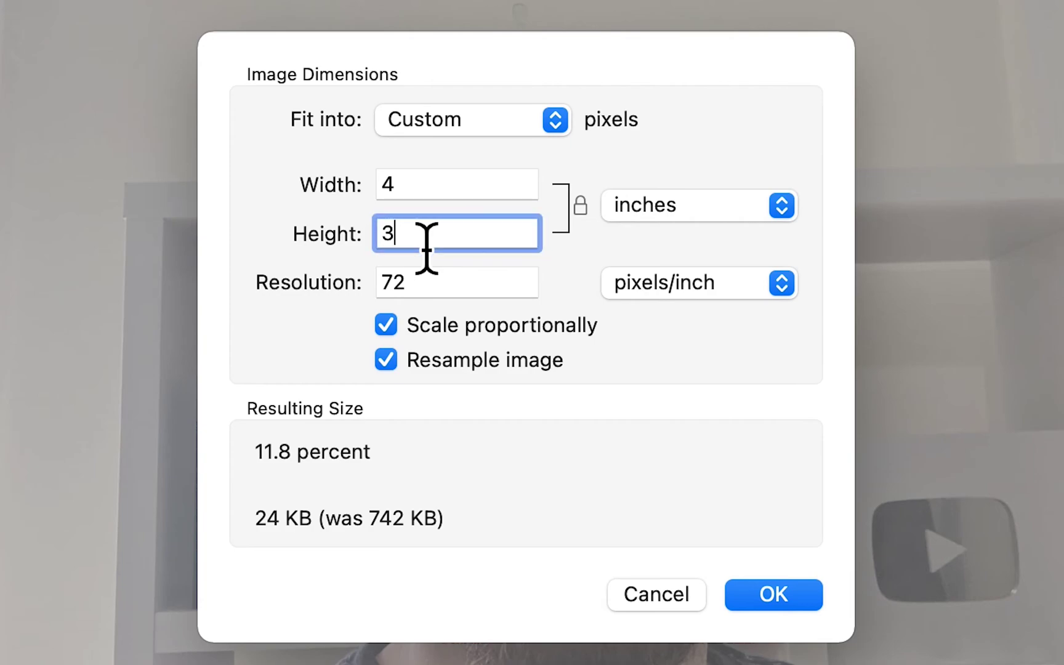
- Turn off proportional scaling and set width 16 and height 9 inches
click(396, 335)
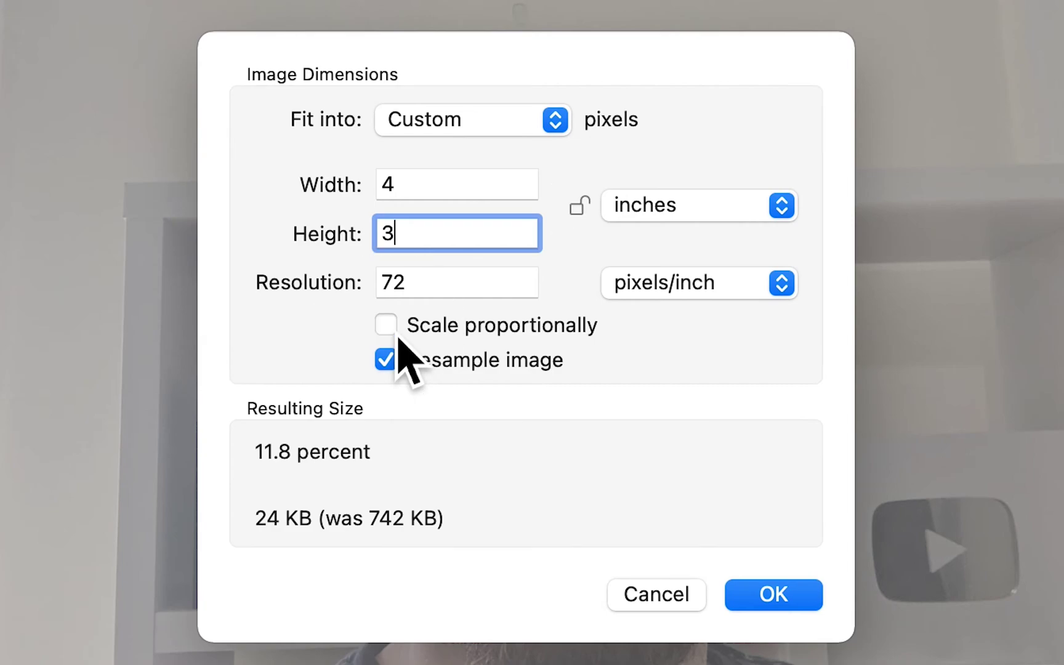
double_click(417, 192)
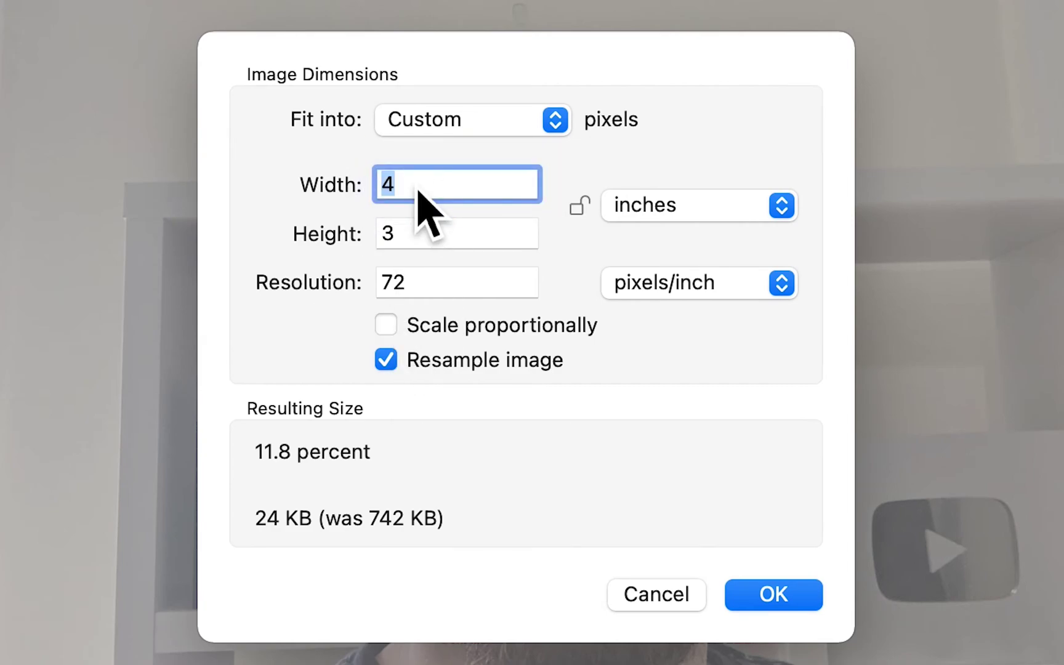
text(16)
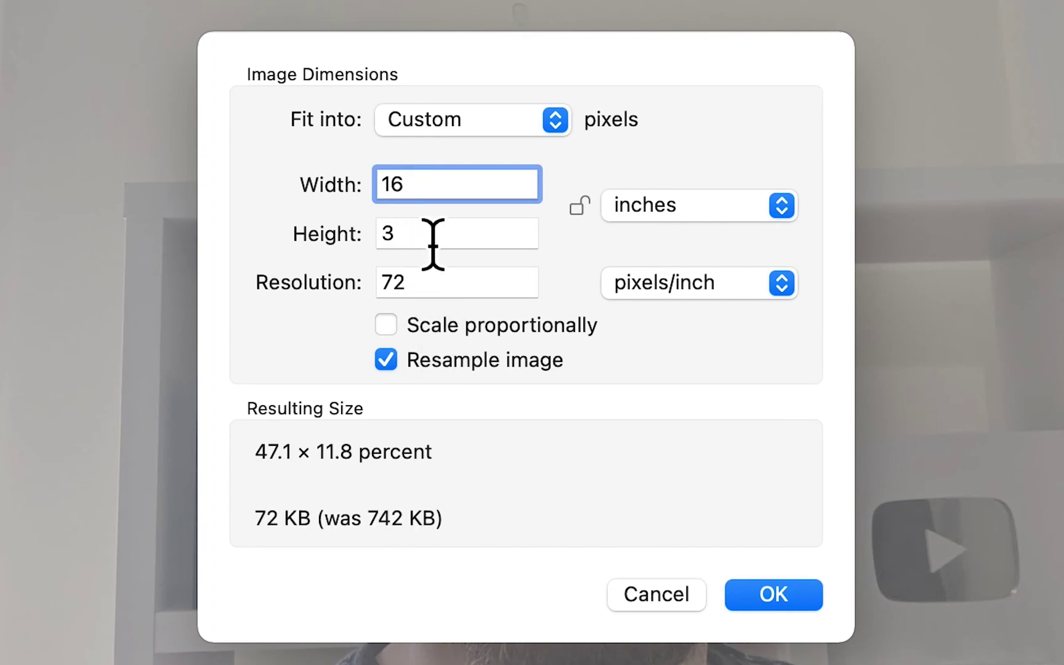
double_click(416, 243)
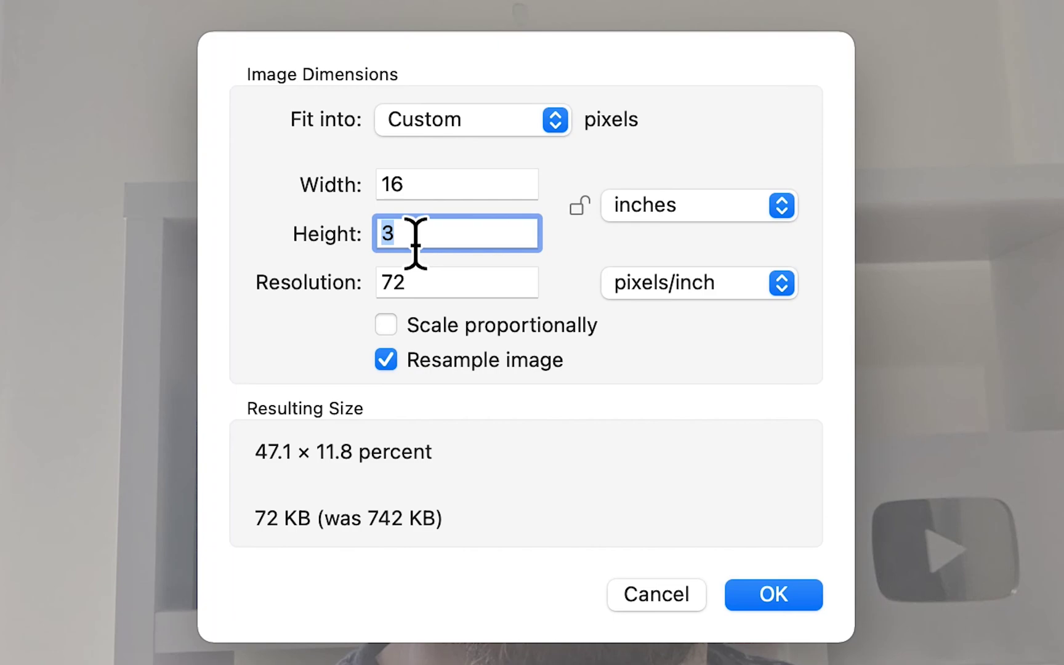
text(9)
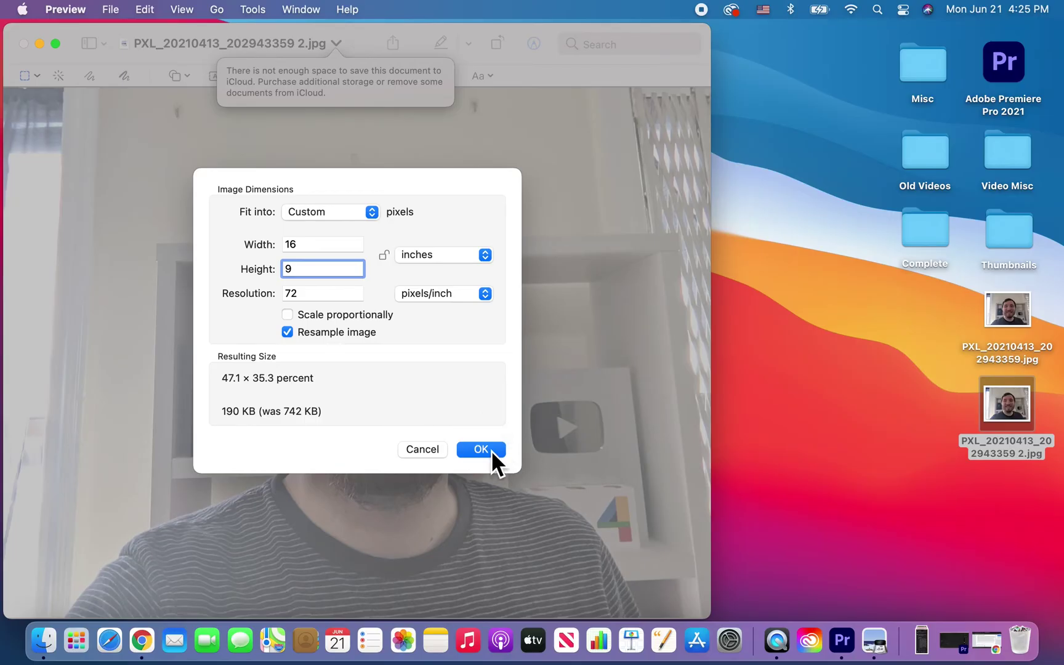
- Apply the 16 × 9 inch size, close the copy, and reopen it to check
click(490, 450)
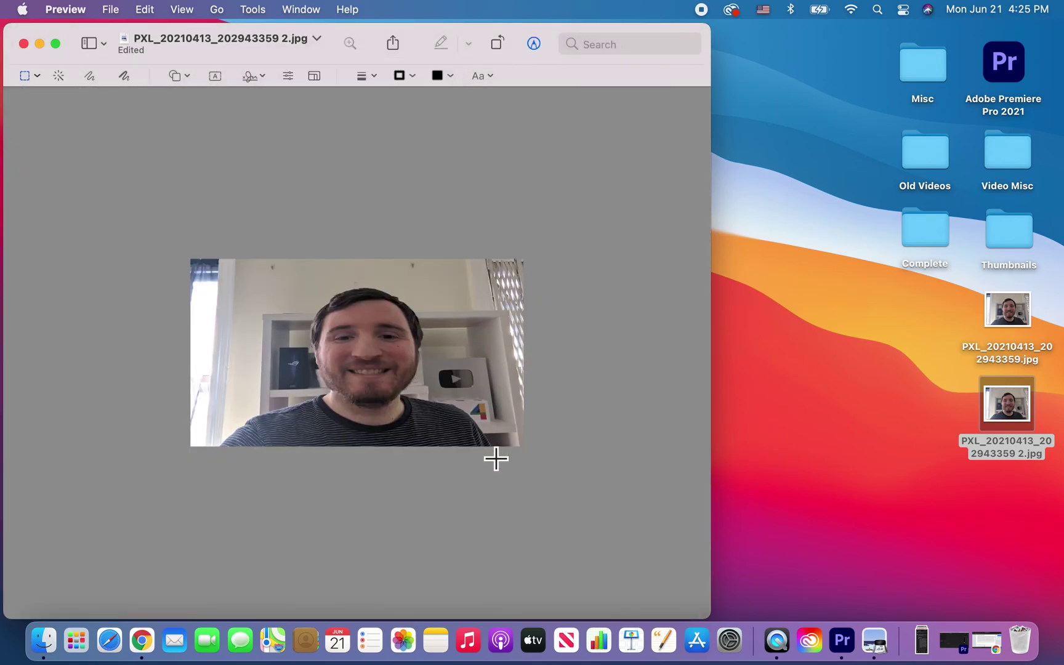
click(25, 47)
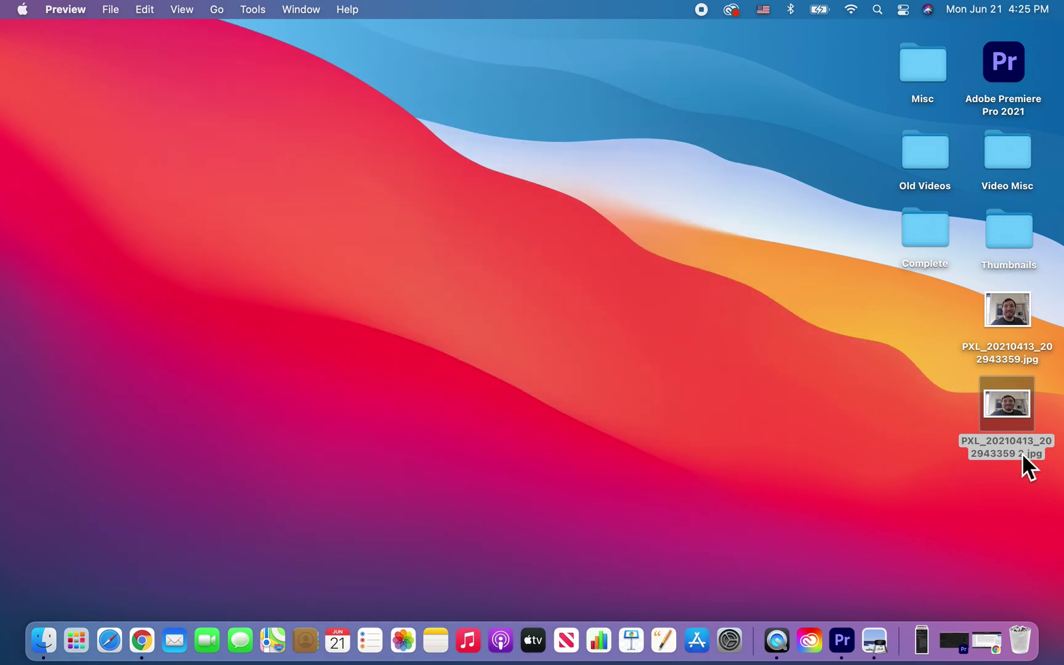
double_click(1001, 440)
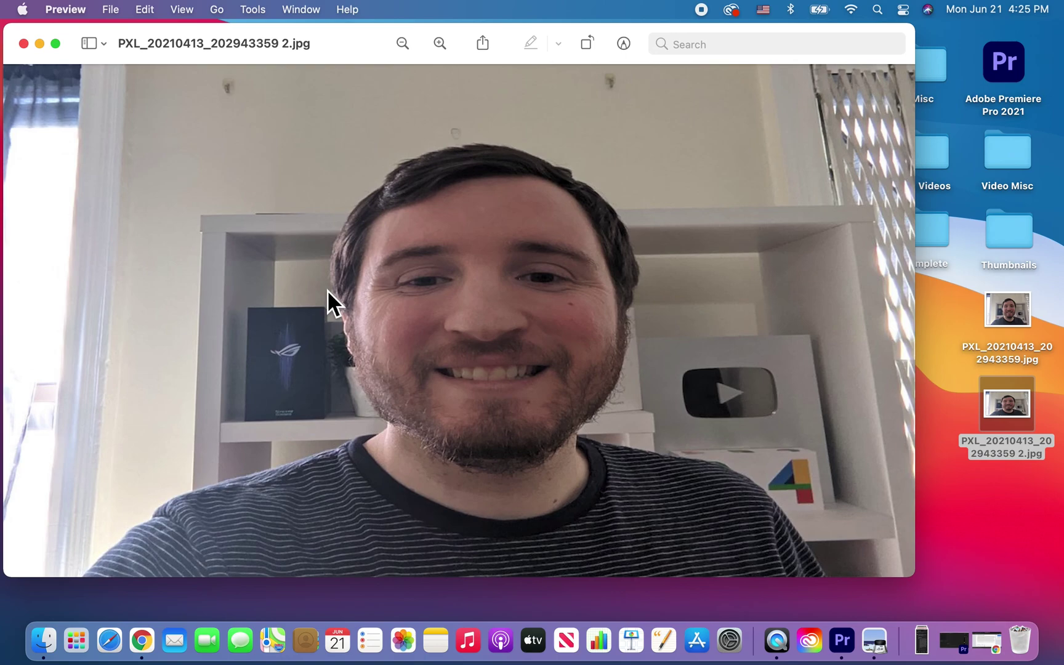
- Close the copy, then open the original and the stretched copy together
click(25, 45)
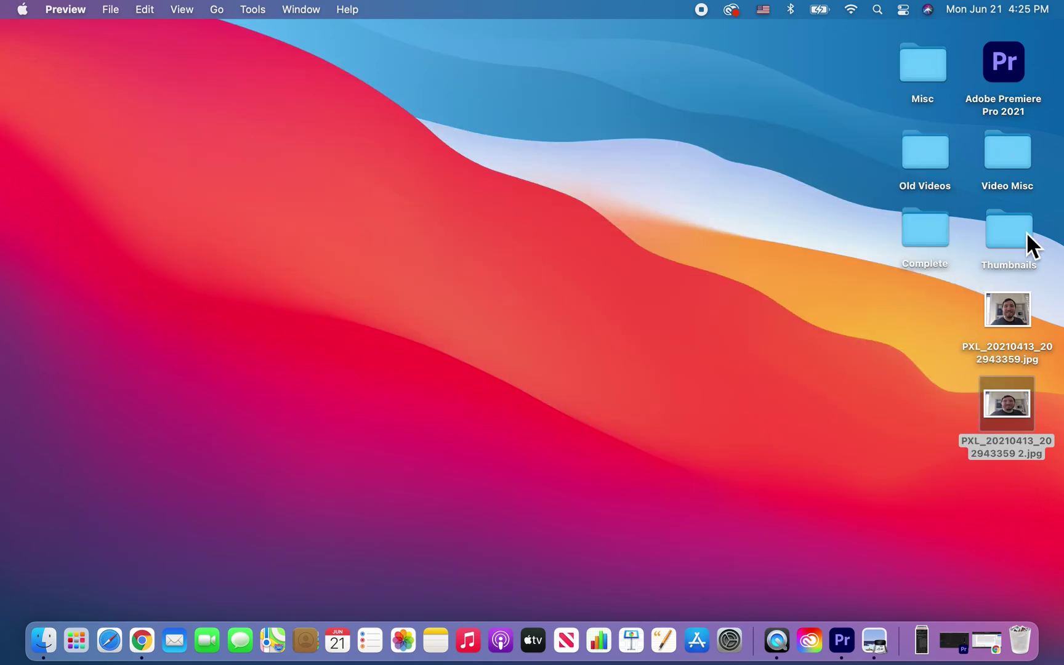
double_click(1009, 310)
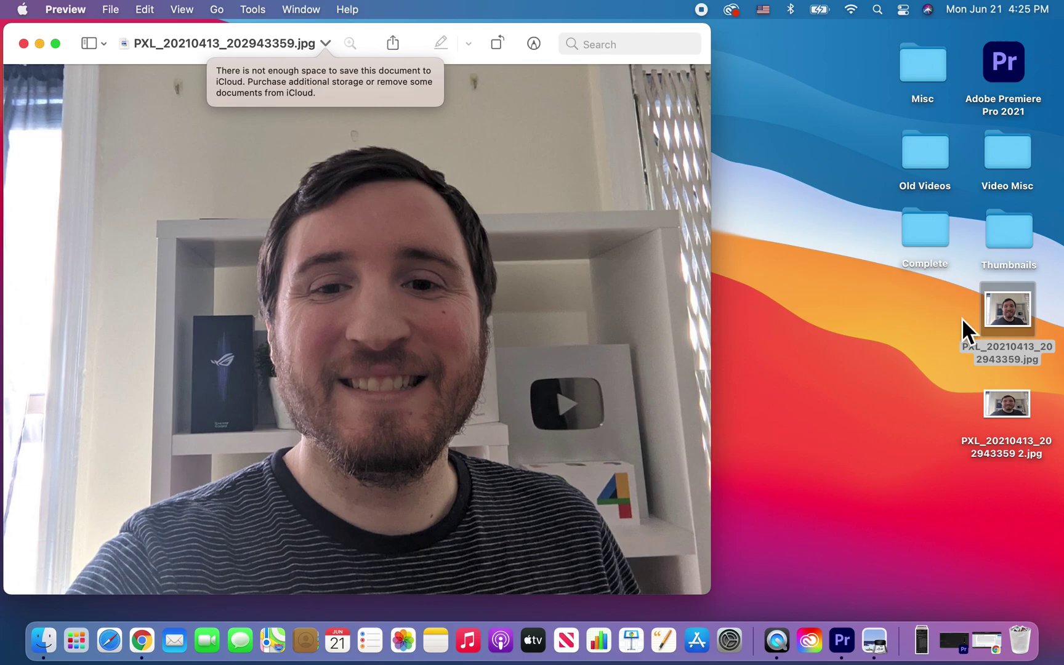
double_click(998, 402)
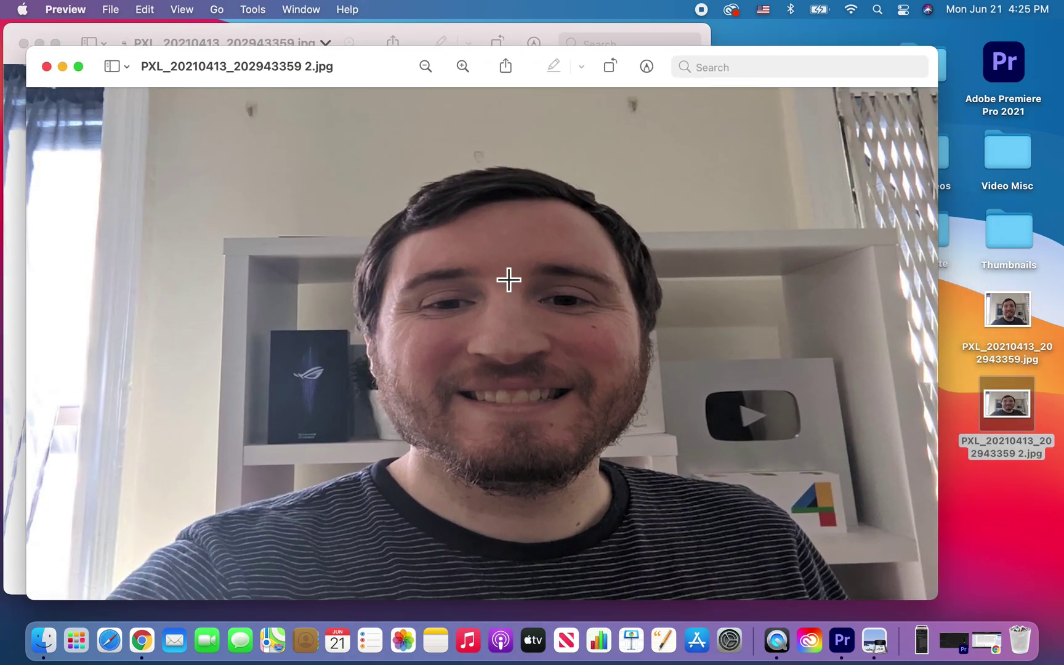